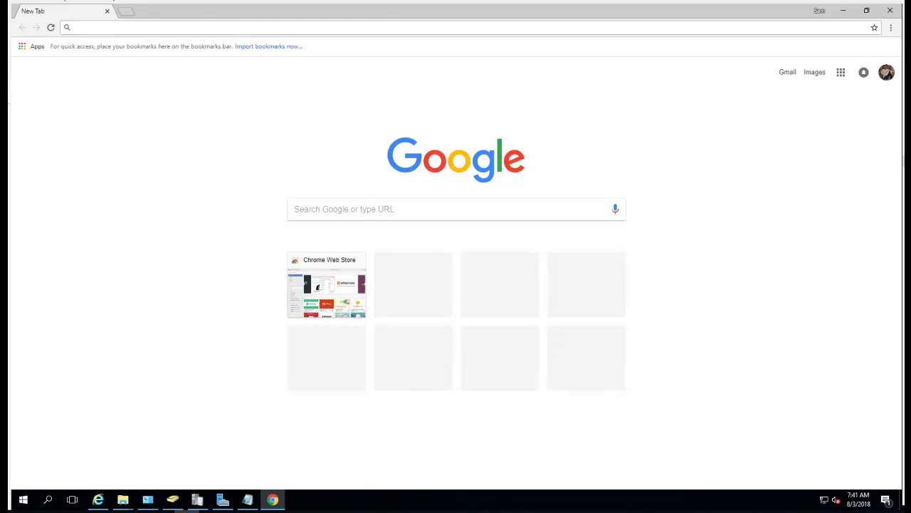
Search Google for 'download system center configuration manager current branch' using the autocomplete suggestion.
{"action": "left_click", "coordinate": [495, 207]}
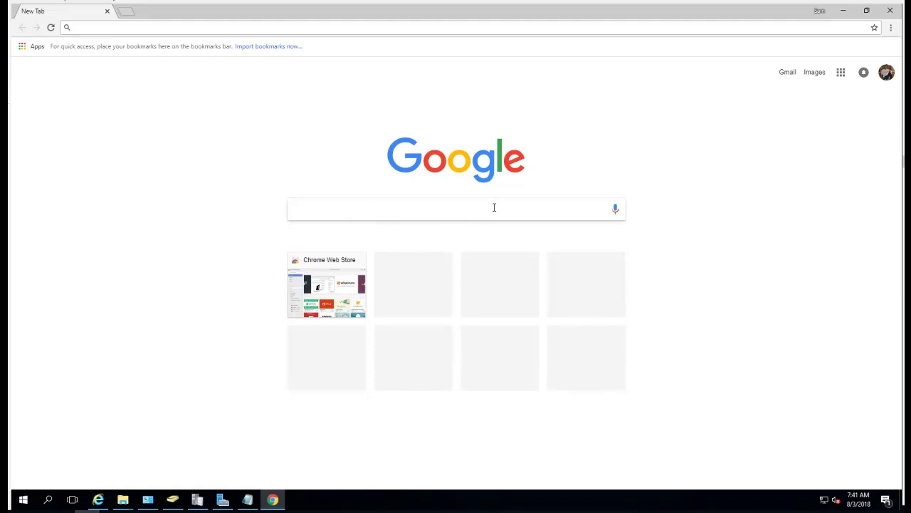
{"action": "type", "text": "do"}
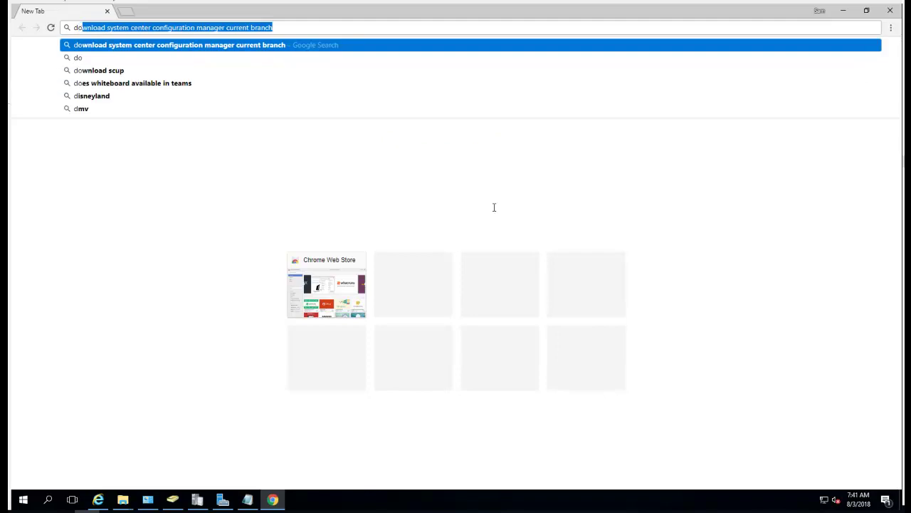
{"action": "type", "text": "wnload"}
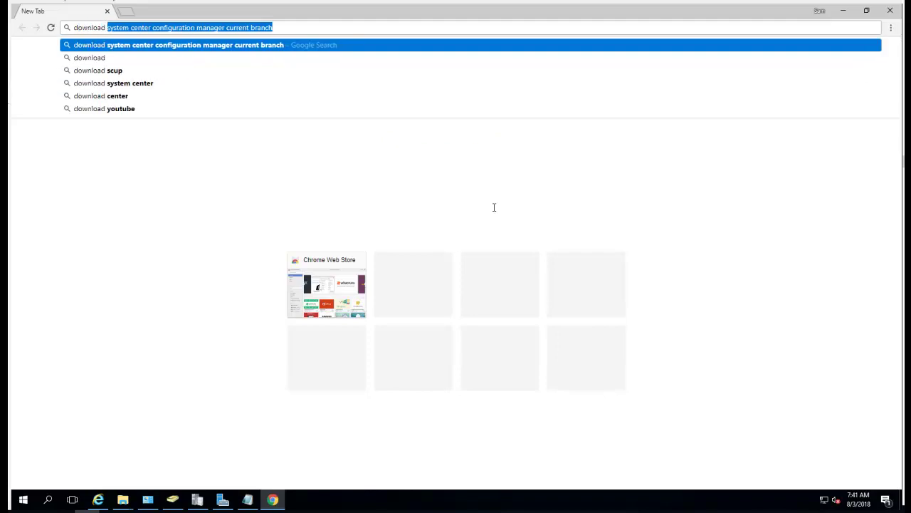
{"action": "key", "text": "Right"}
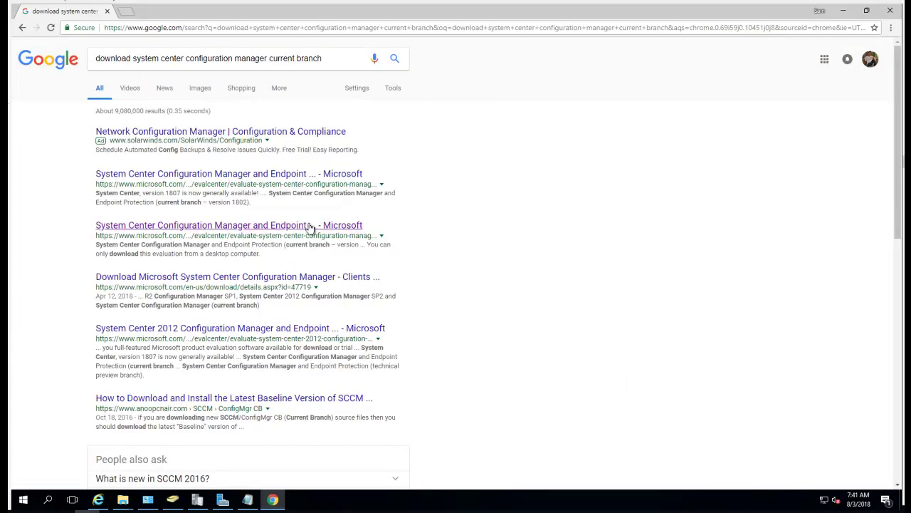
Open the Microsoft Evaluation Center technical preview result and scroll to its evaluation form.
{"action": "left_click", "coordinate": [235, 227]}
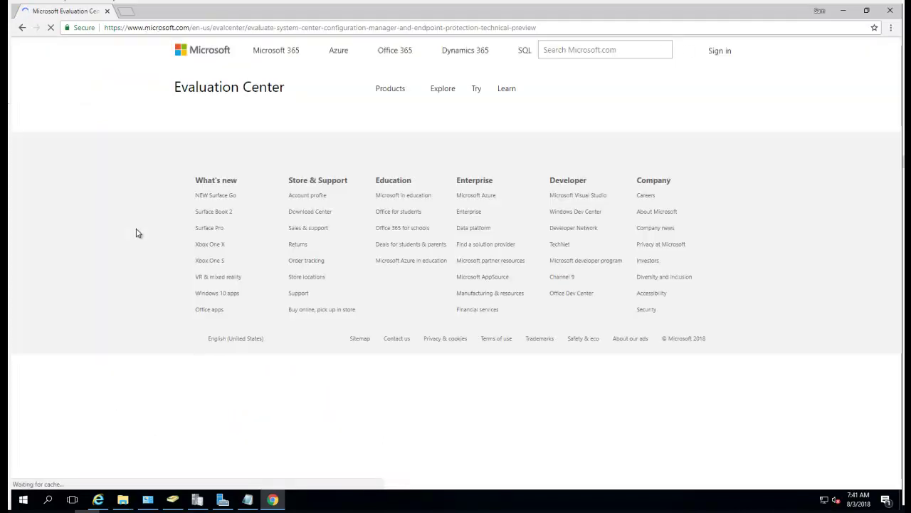
{"action": "scroll", "coordinate": [295, 250], "scroll_direction": "down", "scroll_amount": 1}
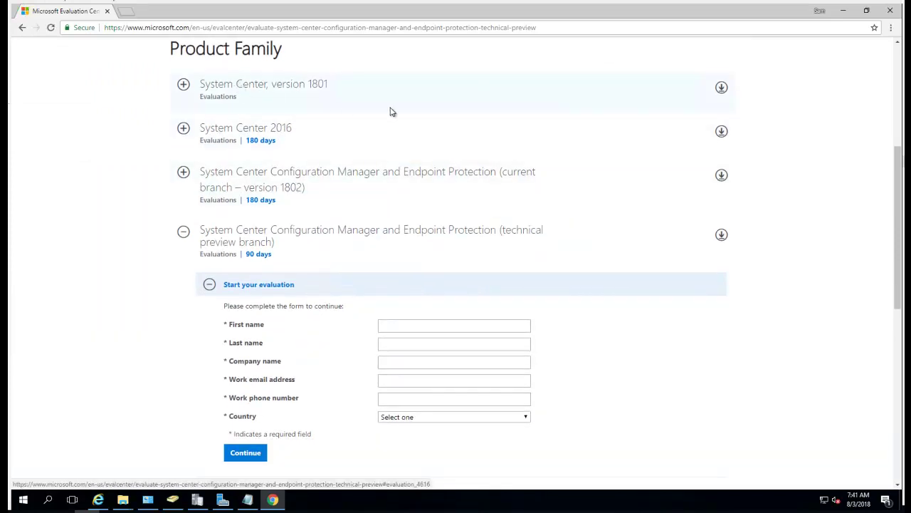
Complete all required fields of the Start your evaluation form, from first name through Country.
{"action": "scroll", "coordinate": [587, 153], "scroll_direction": "up", "scroll_amount": 1}
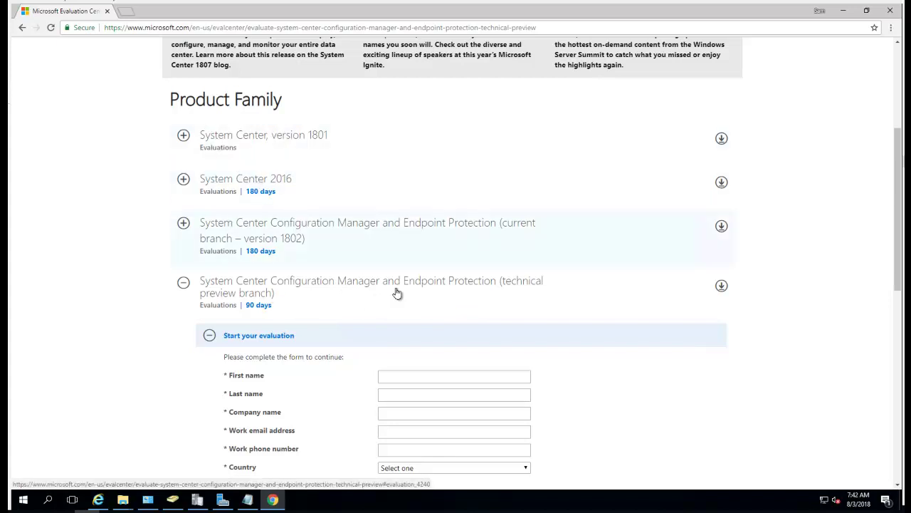
{"action": "scroll", "coordinate": [529, 302], "scroll_direction": "down", "scroll_amount": 1}
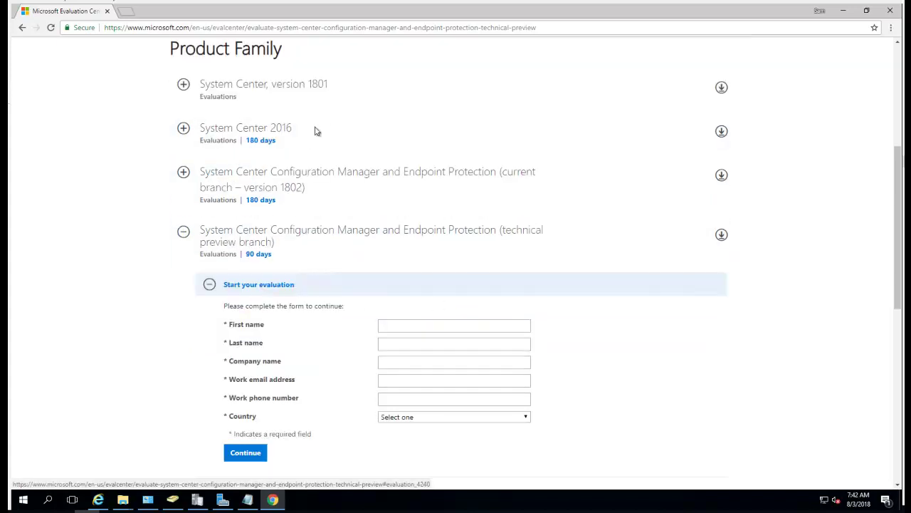
{"action": "left_click", "coordinate": [413, 324]}
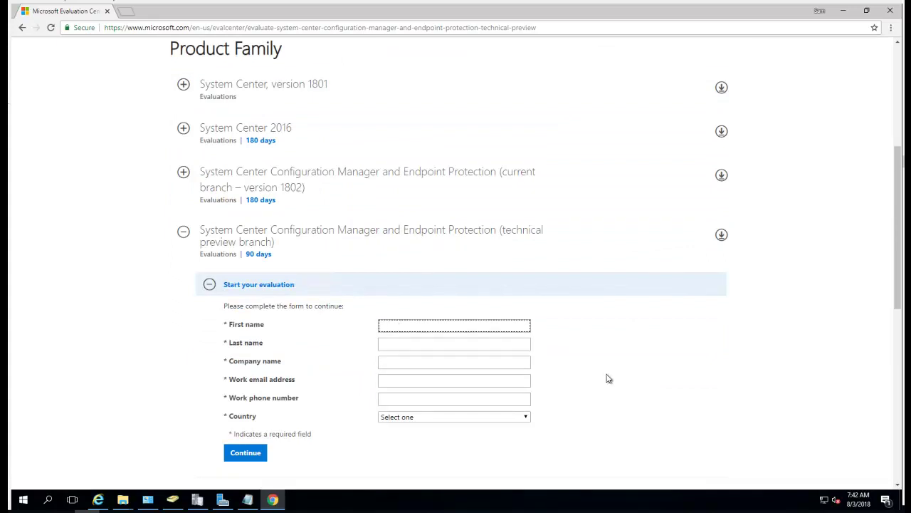
{"action": "scroll", "coordinate": [606, 379], "scroll_direction": "down", "scroll_amount": 1}
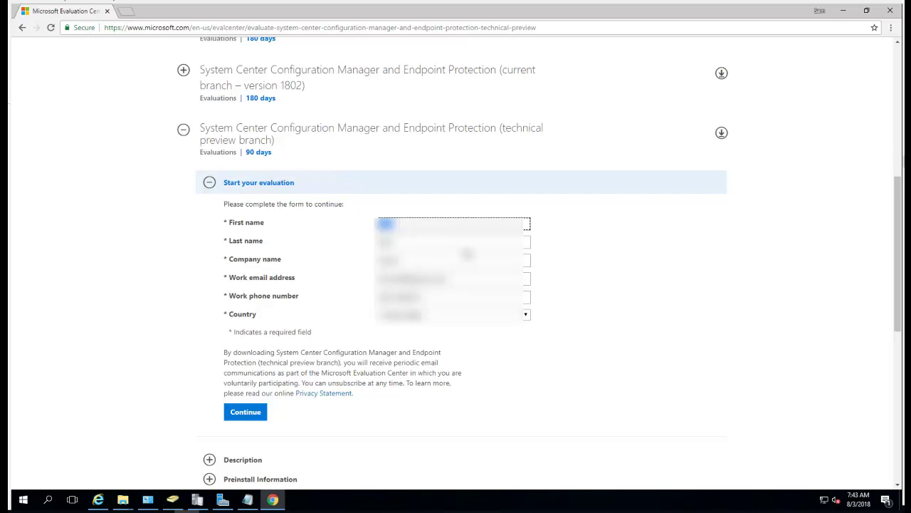
Submit the form, download SC_Configmgr_SCEP_TechPreview1806.exe, and cancel the duplicate download.
{"action": "left_click", "coordinate": [585, 326]}
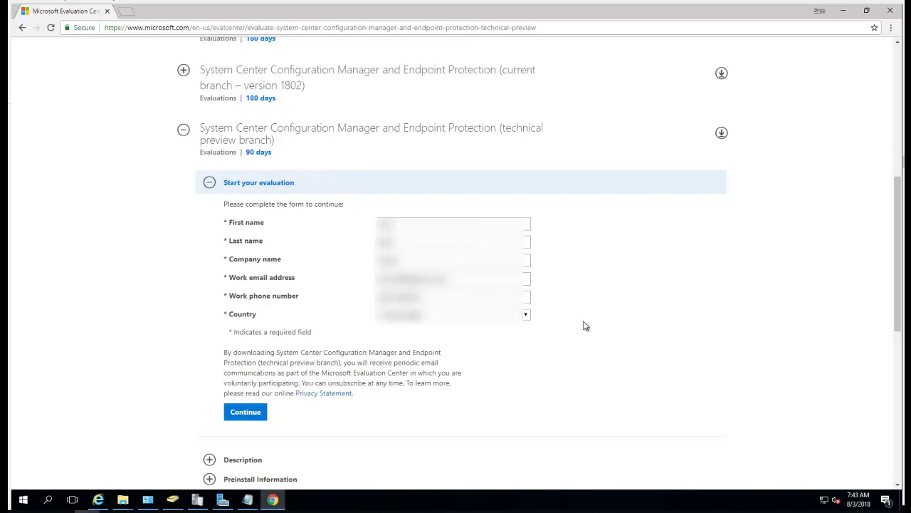
{"action": "left_click", "coordinate": [247, 416]}
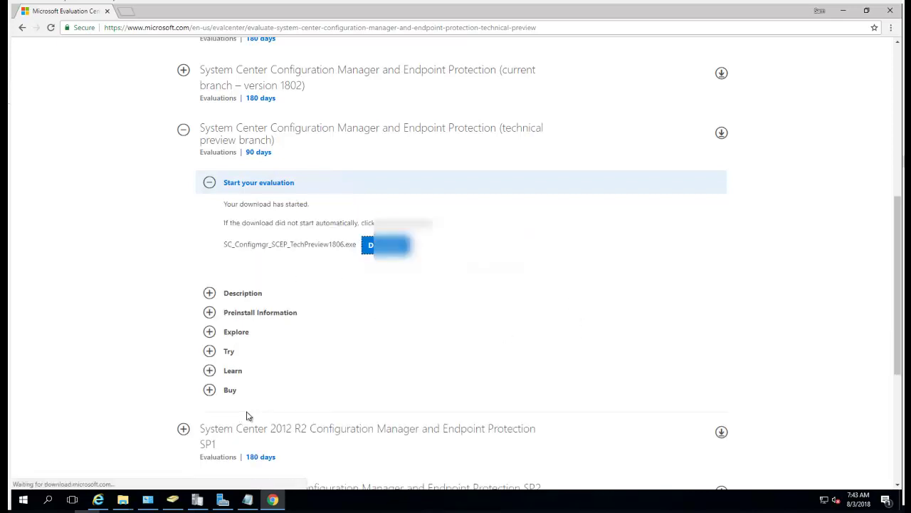
{"action": "left_click", "coordinate": [390, 246]}
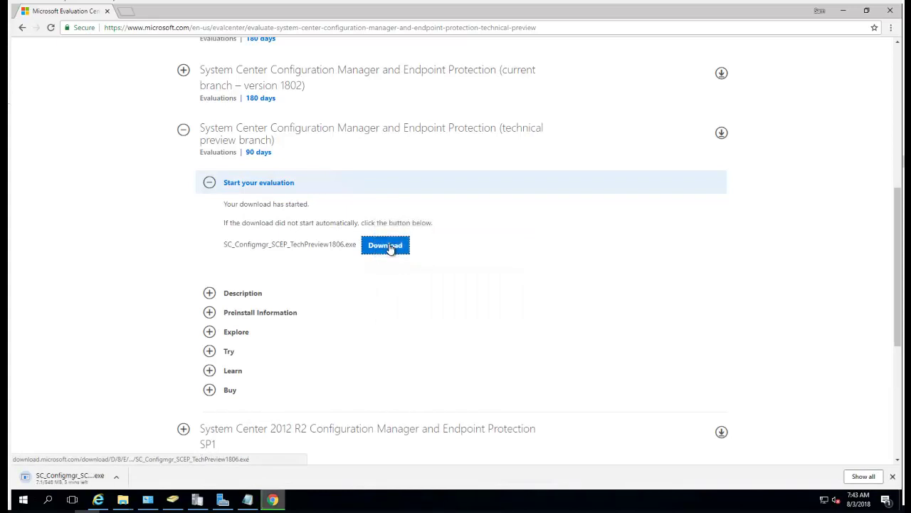
{"action": "left_click", "coordinate": [118, 477]}
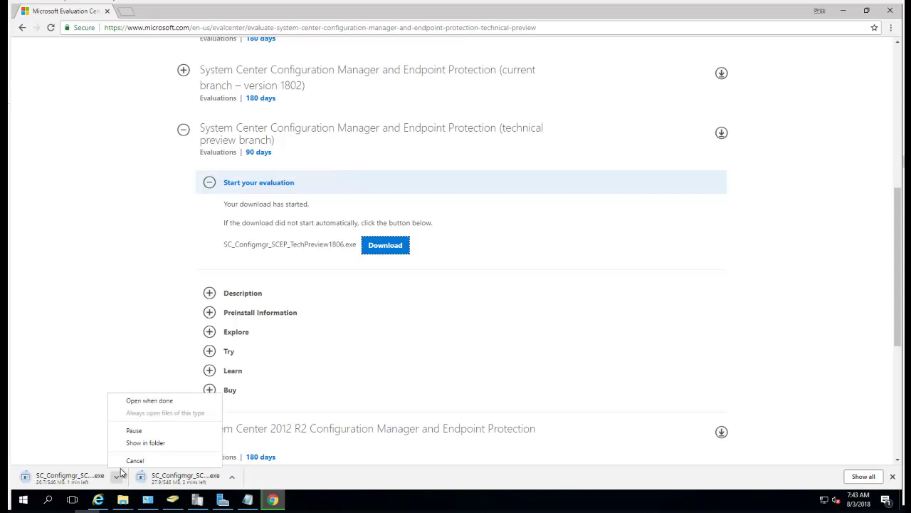
{"action": "left_click", "coordinate": [134, 461]}
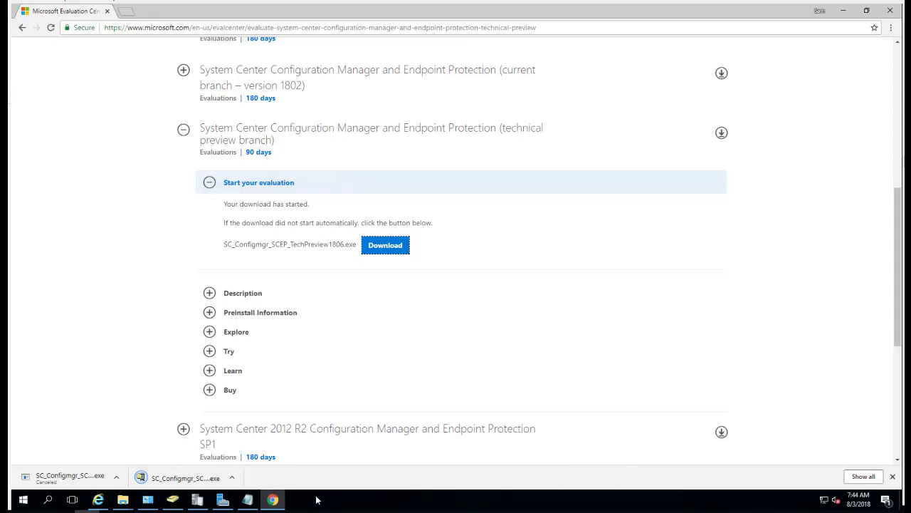
Show the installer in Downloads and check its 546 MB Properties, then close them.
{"action": "left_click", "coordinate": [233, 479]}
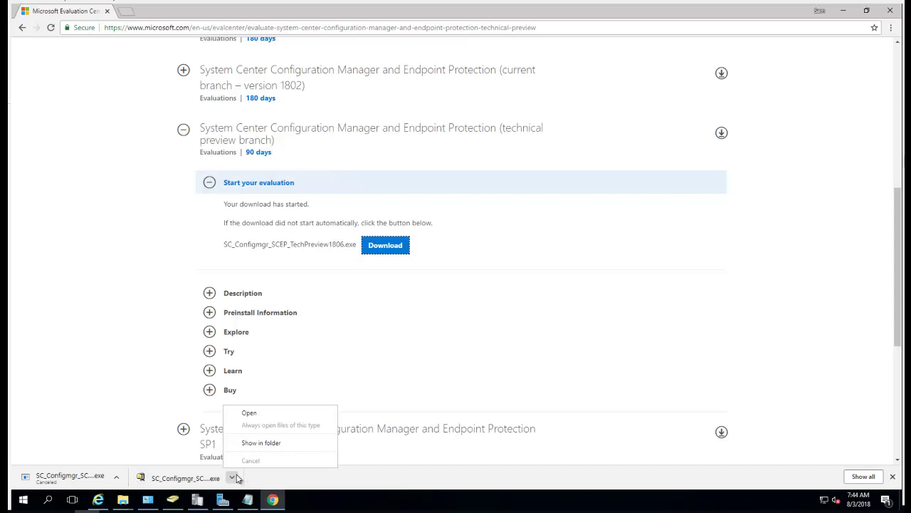
{"action": "left_click", "coordinate": [258, 444]}
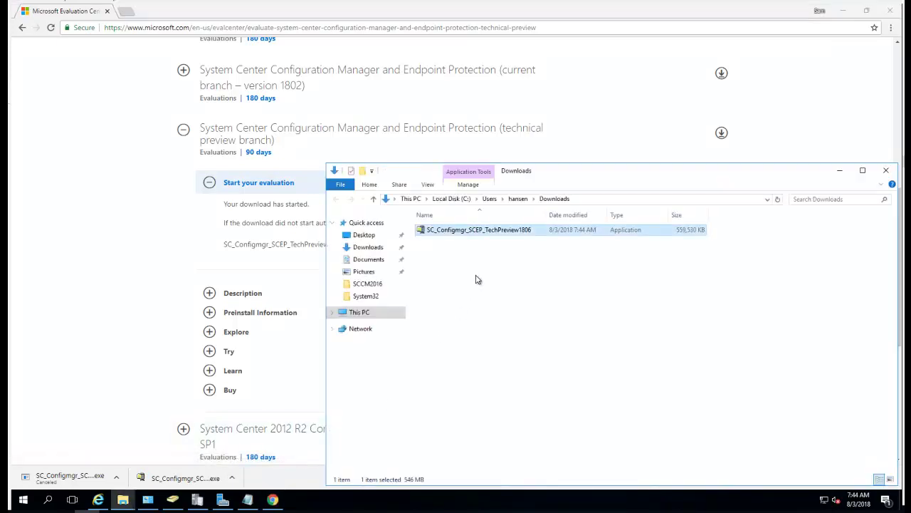
{"action": "right_click", "coordinate": [480, 230]}
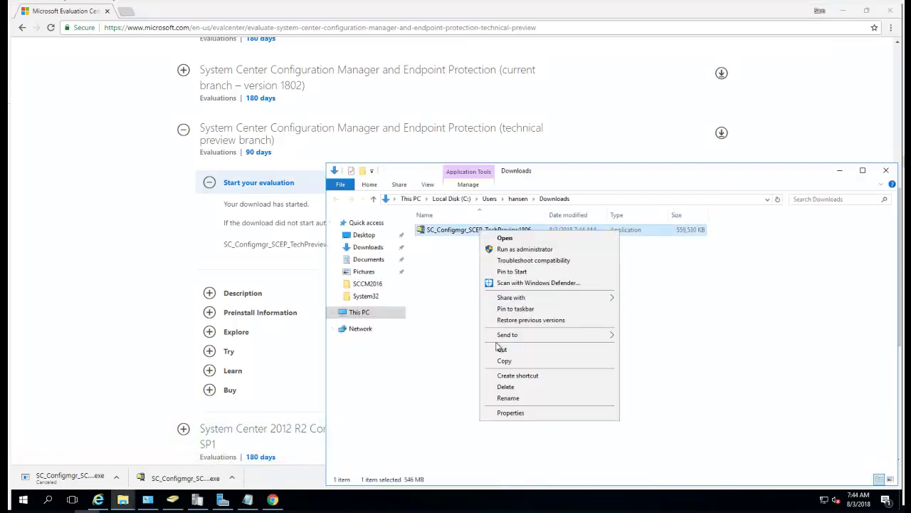
{"action": "left_click", "coordinate": [514, 414]}
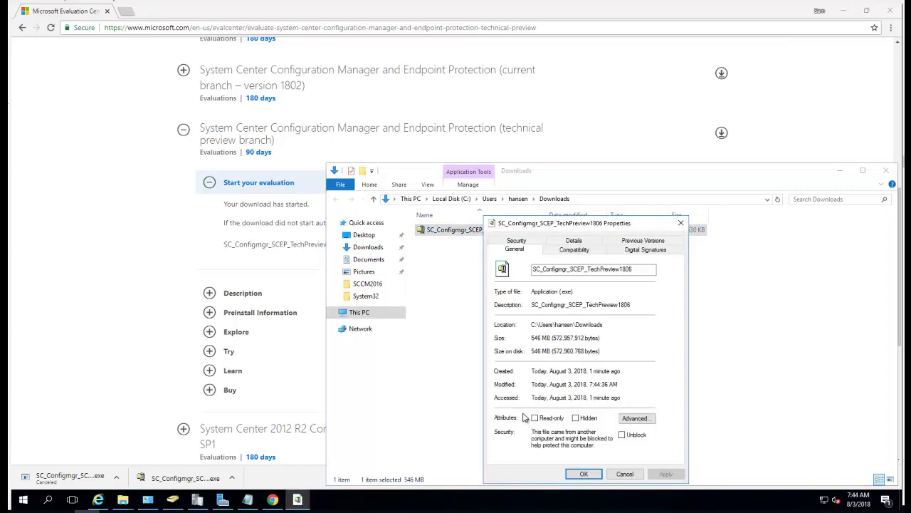
{"action": "left_click", "coordinate": [624, 474]}
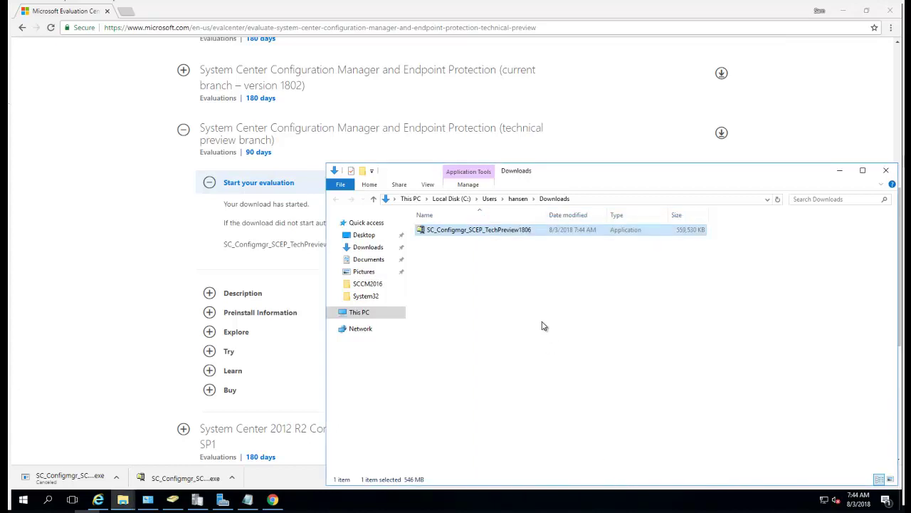
{"action": "left_click", "coordinate": [538, 325]}
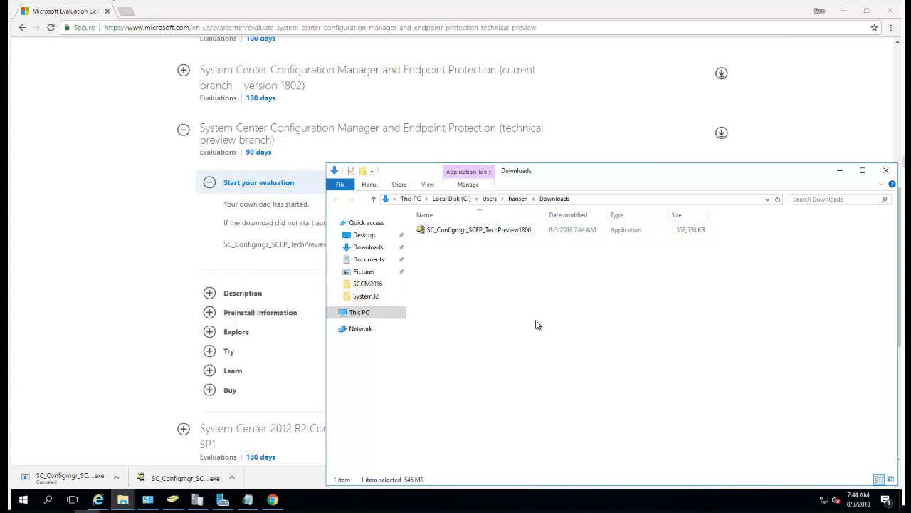